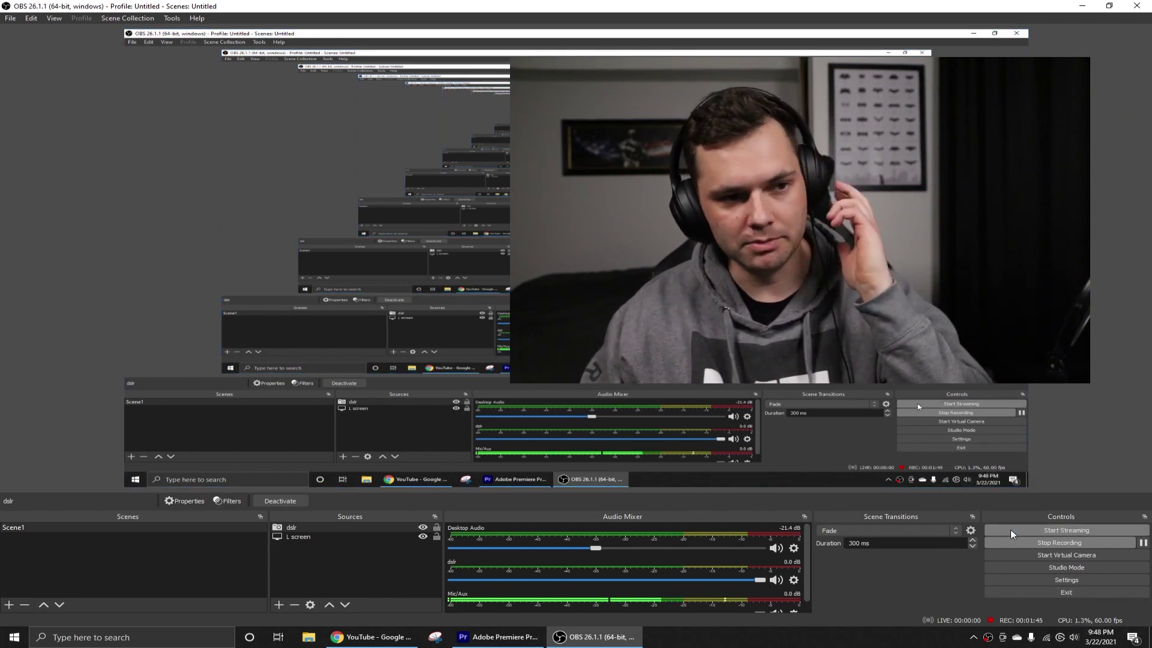
Switch Windows playback output from the Bose USB speakers to Speakers (5- RODE NT-USB)
click(1074, 638)
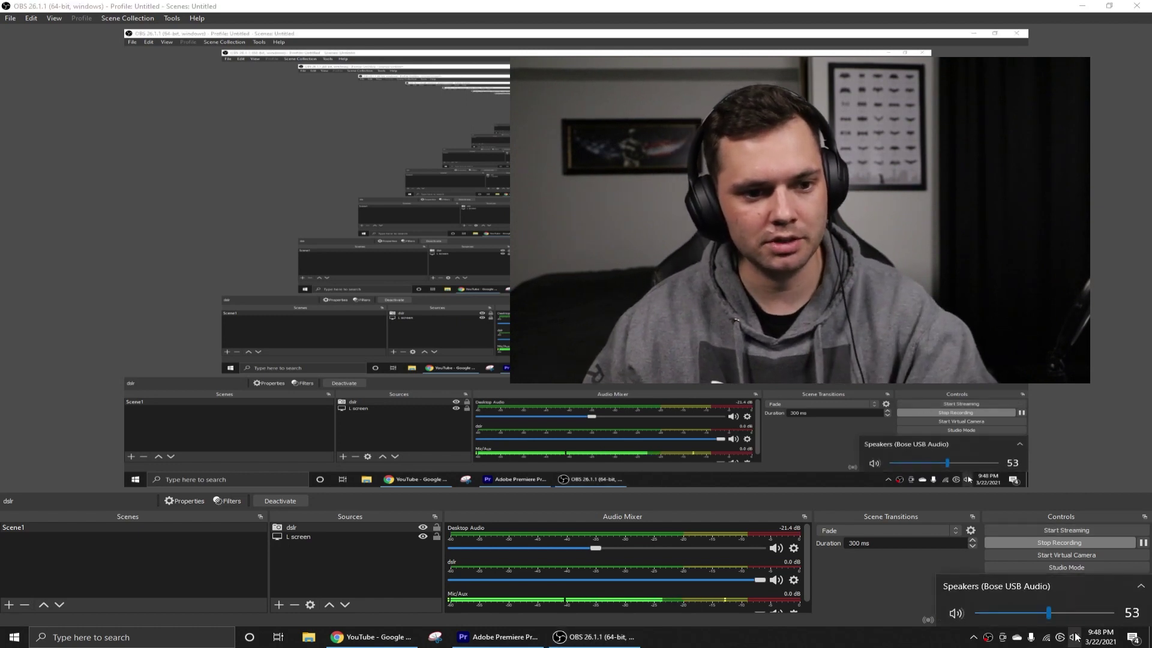
click(1016, 585)
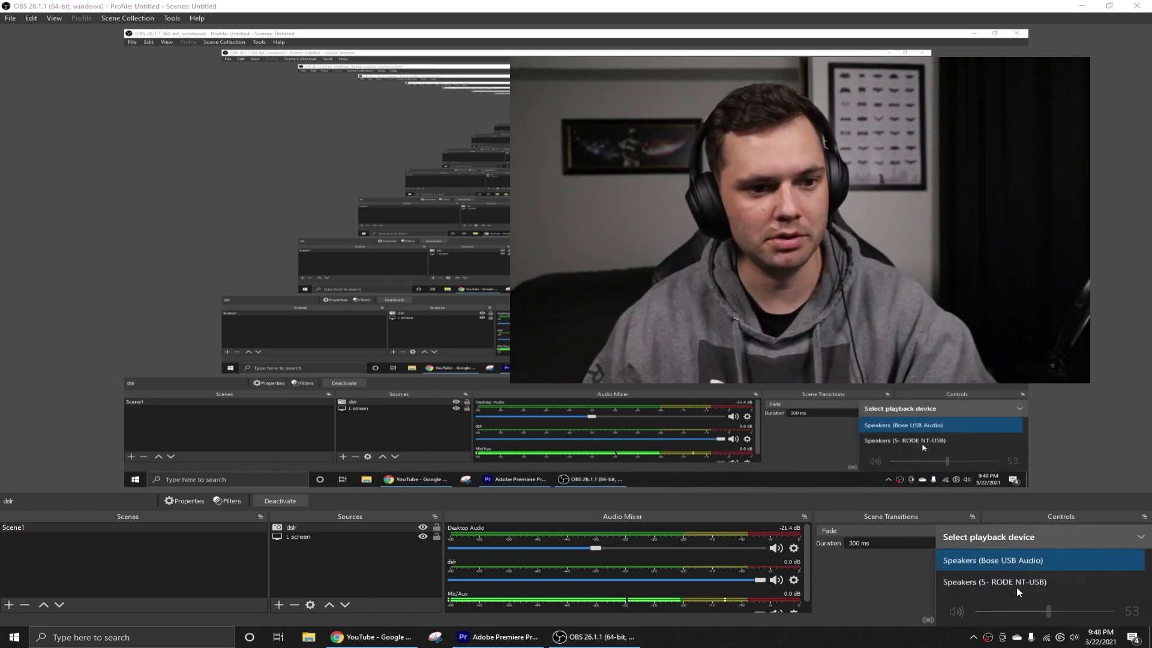
click(1003, 583)
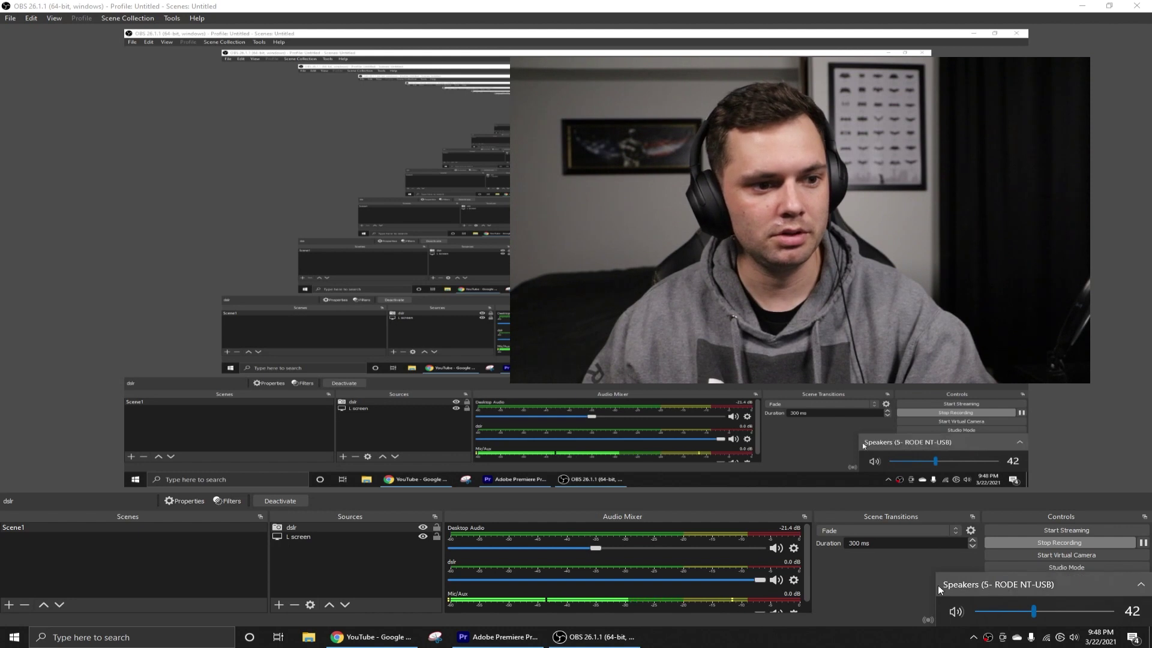
click(889, 585)
scroll(808, 584, down, 1)
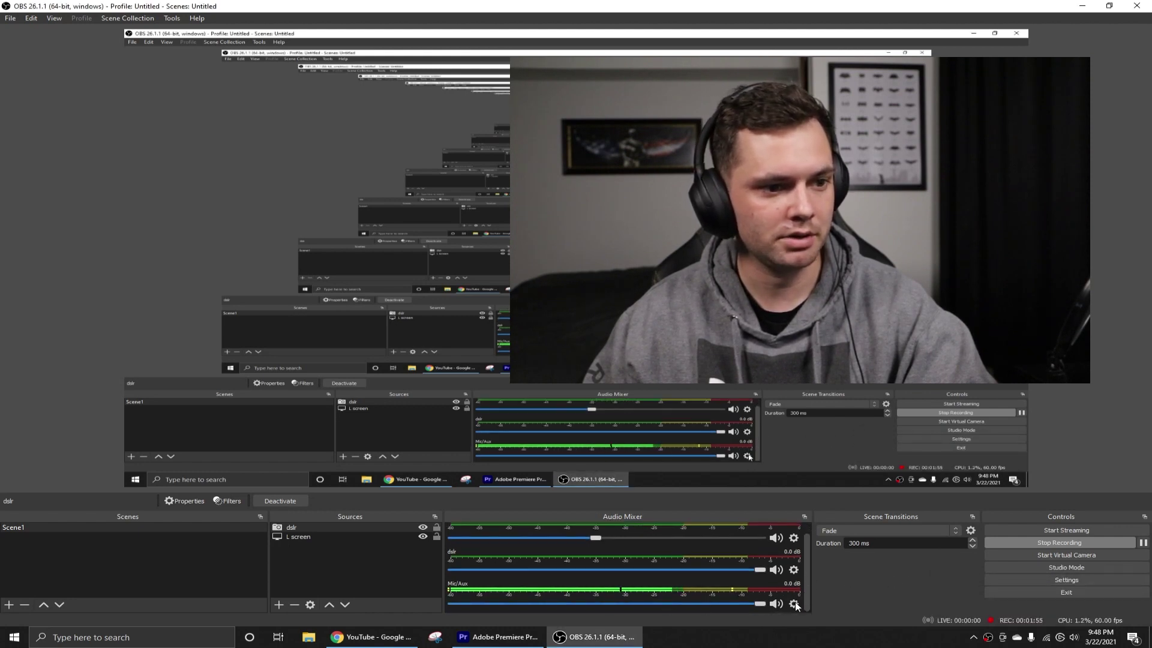
In the Mic/Aux properties, choose Microphone (5- RODE NT-USB) as the device and confirm
click(794, 604)
click(816, 584)
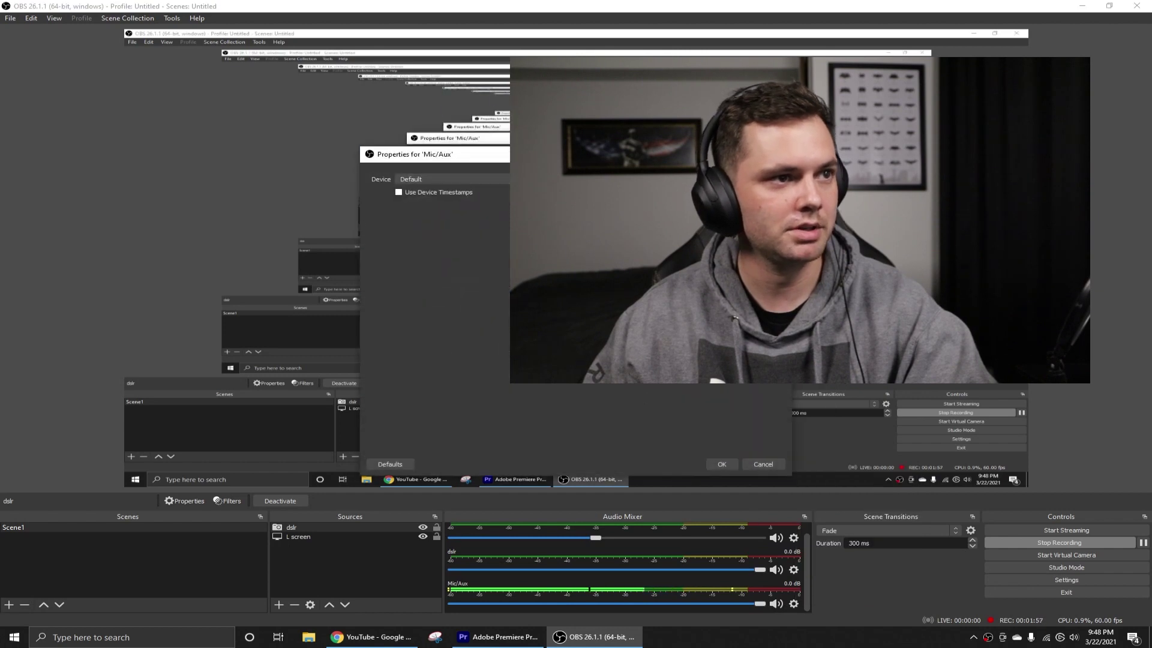
drag(609, 153, 322, 117)
click(283, 147)
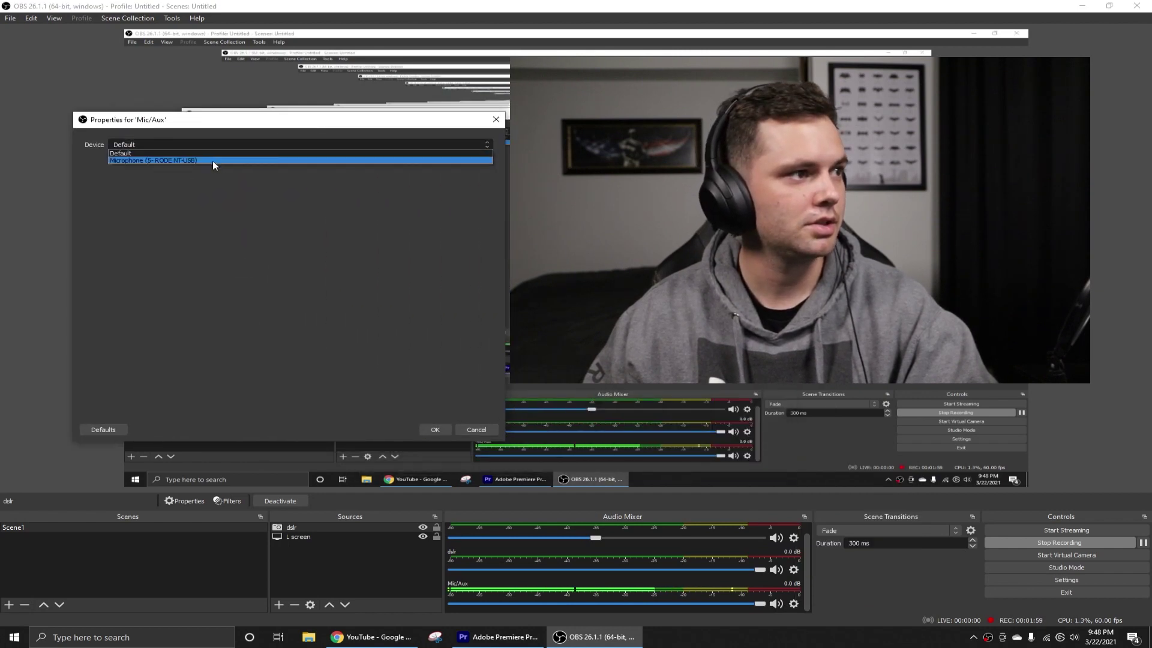
click(211, 161)
click(433, 430)
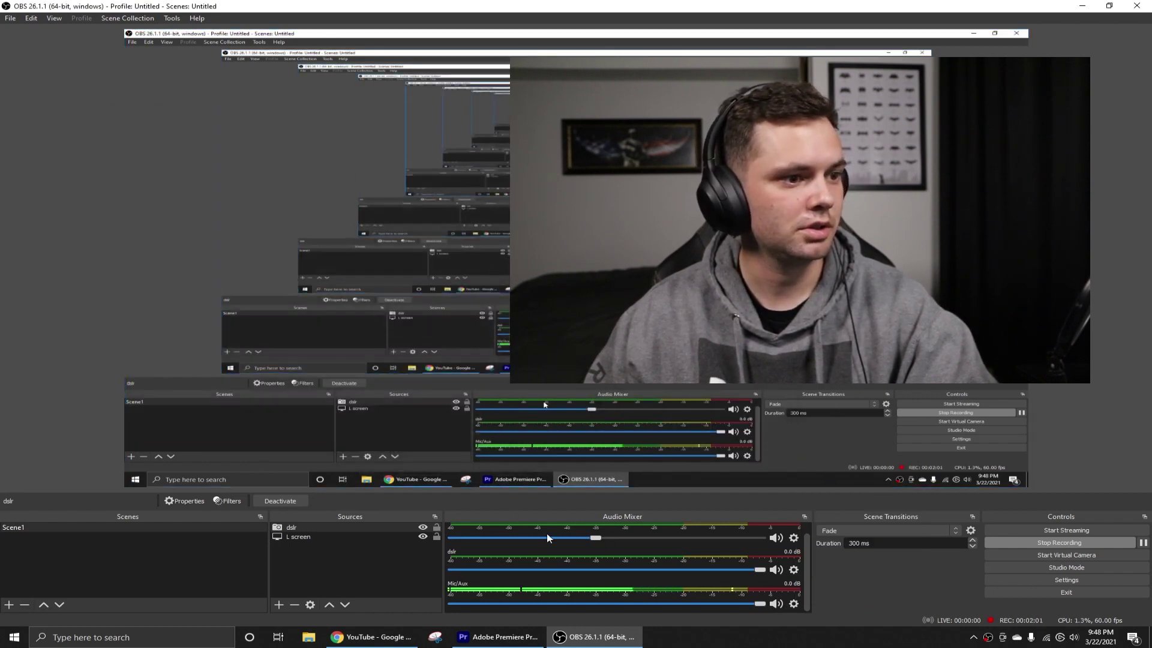
In the Desktop Audio properties, choose Speakers (5- RODE NT-USB) as the device and confirm
click(794, 549)
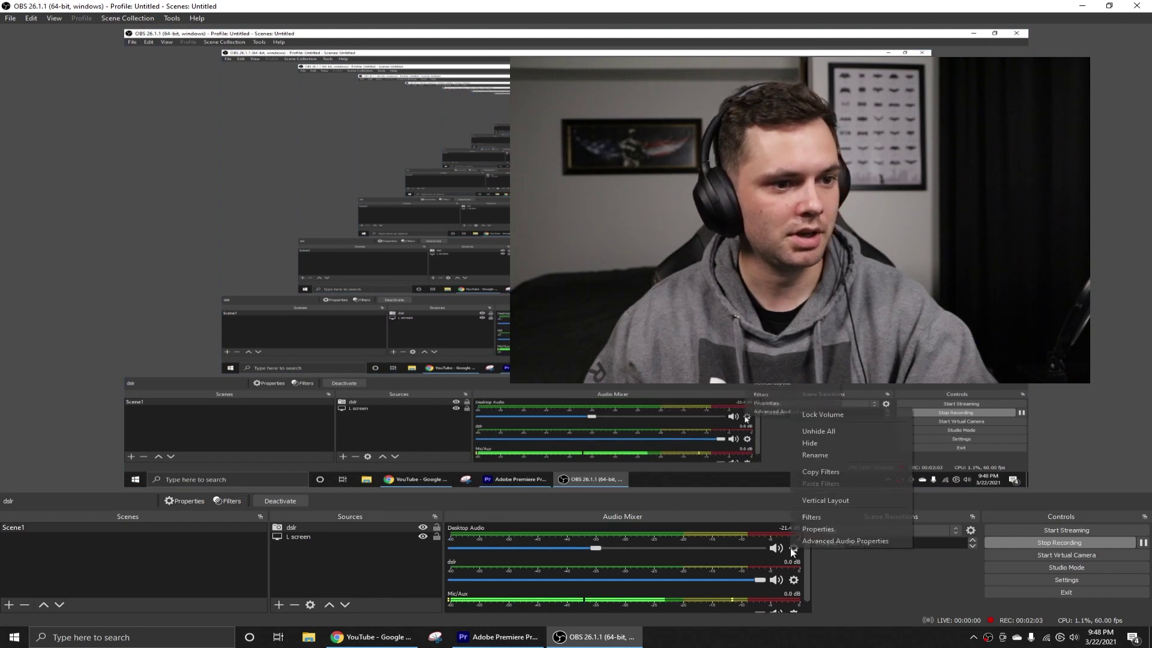
click(805, 531)
drag(484, 166, 200, 86)
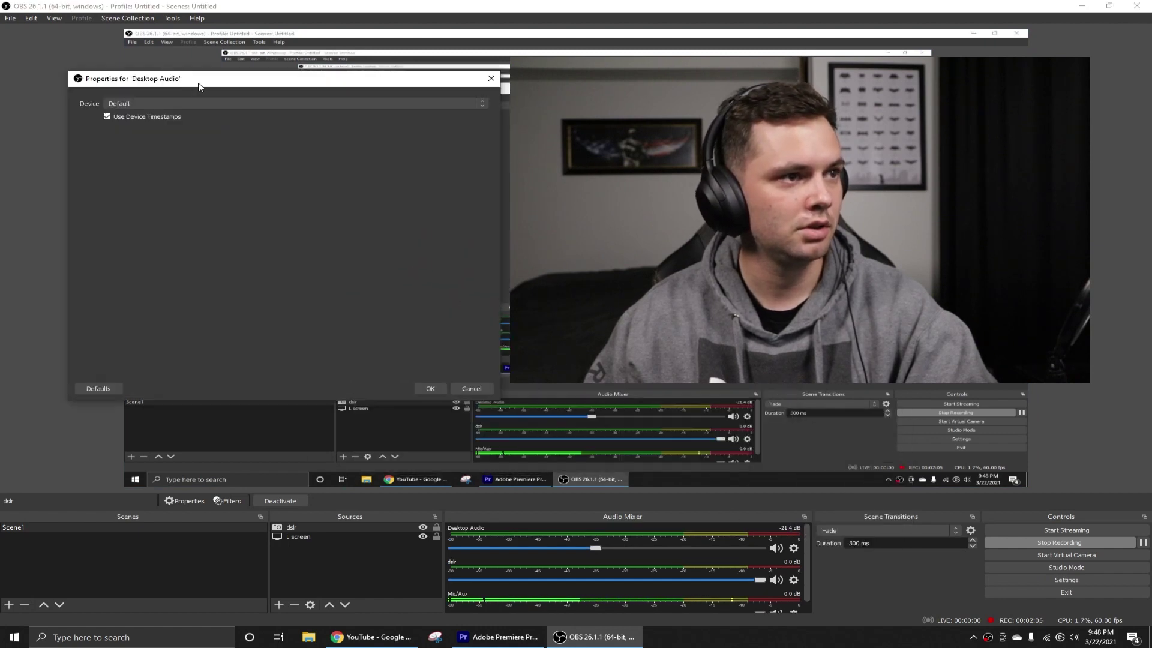
click(176, 104)
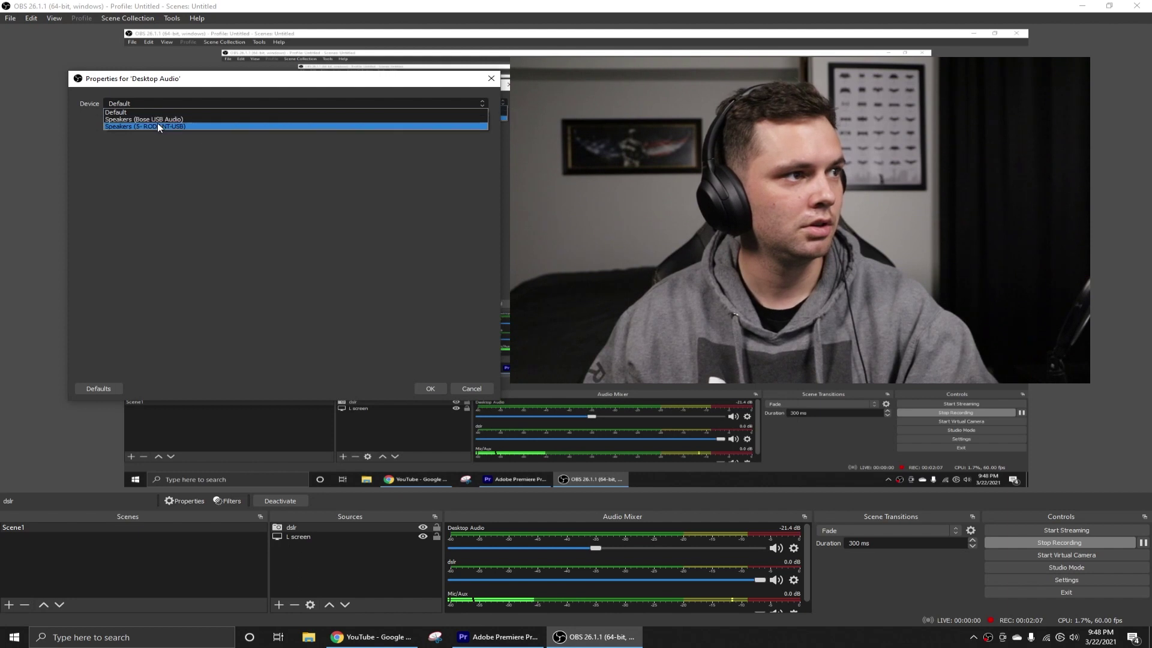
click(159, 125)
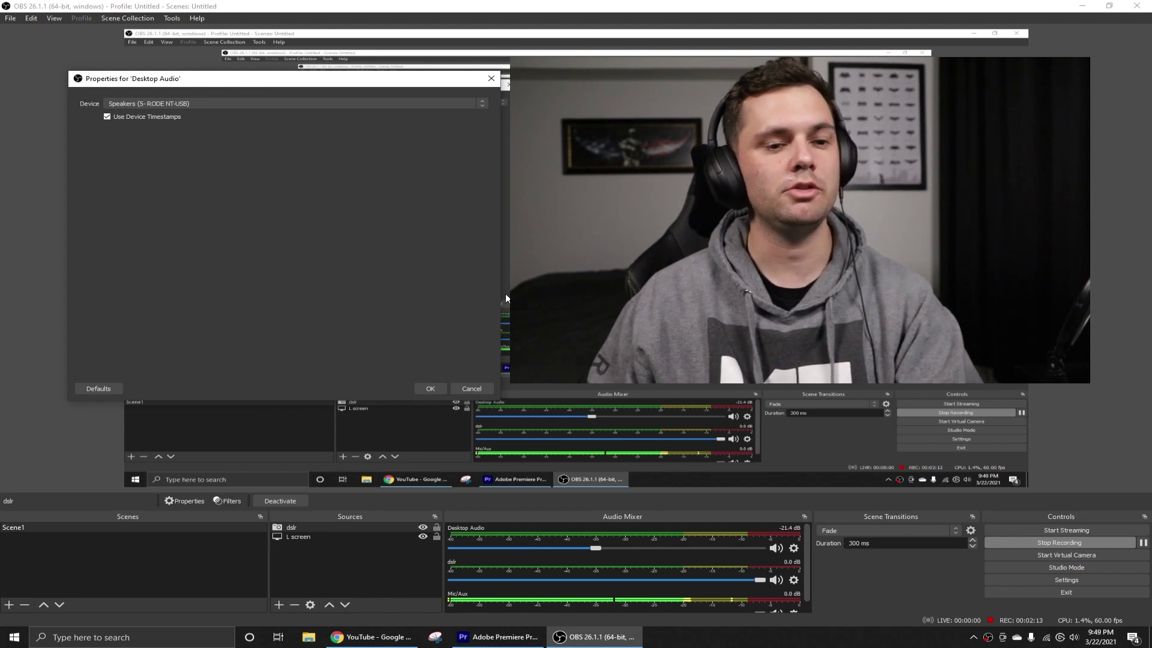
click(430, 387)
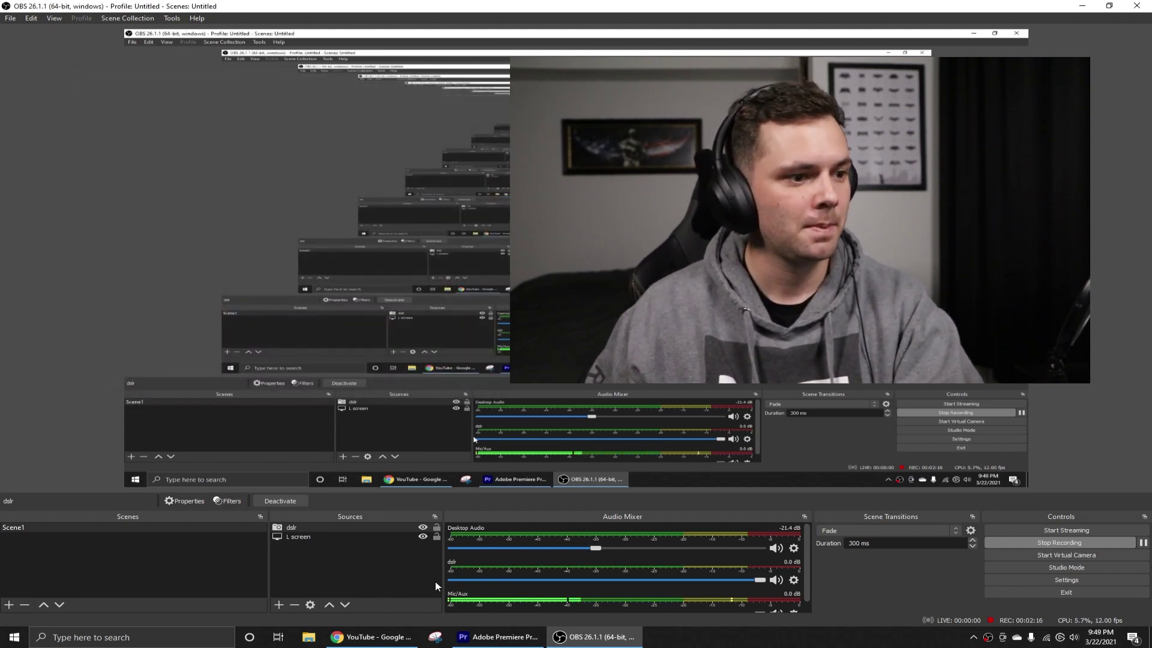
Play a YouTube mix video in Chrome as test audio, then return to OBS
click(398, 637)
click(306, 174)
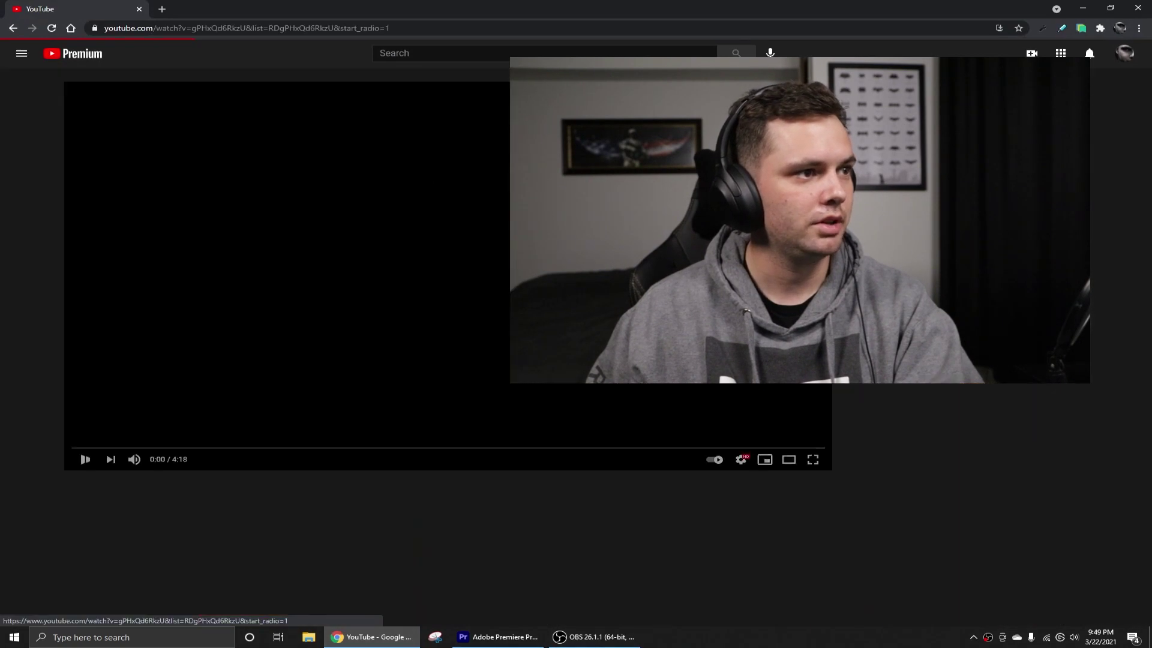
key(alt+Tab)
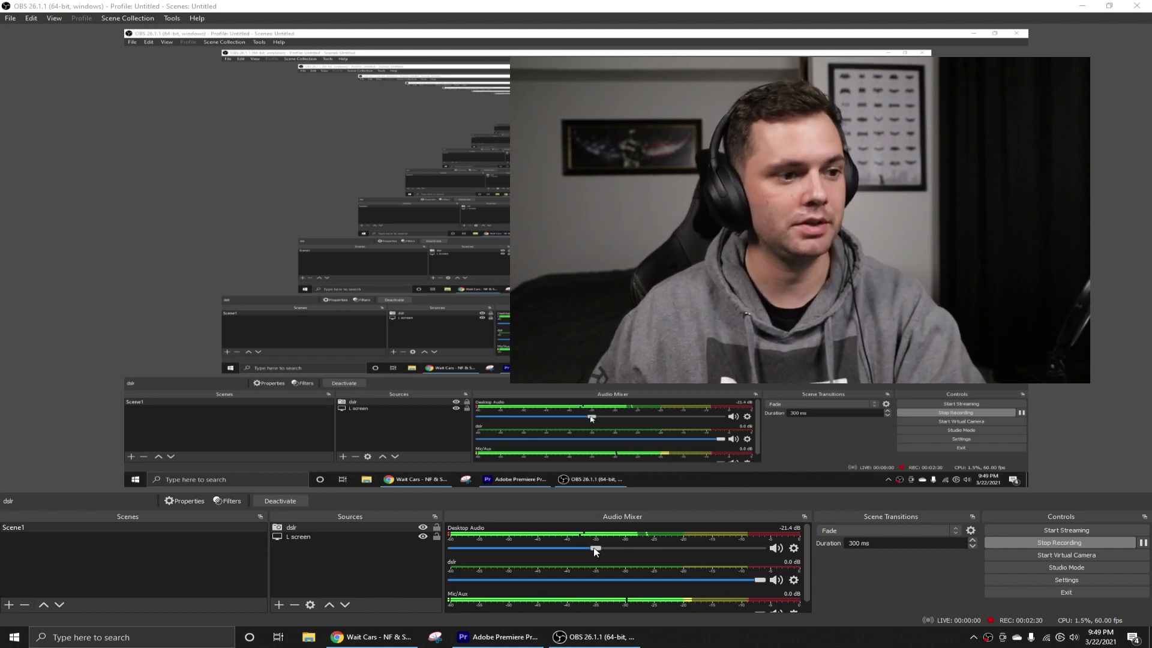
Adjust the mixer faders, leaving Desktop Audio at -21.9 dB and Mic/Aux at 0.0 dB
mouse_move(593, 547)
mouse_down()
mouse_move(693, 543)
mouse_move(510, 547)
mouse_move(705, 551)
mouse_move(534, 554)
mouse_move(593, 552)
mouse_up()
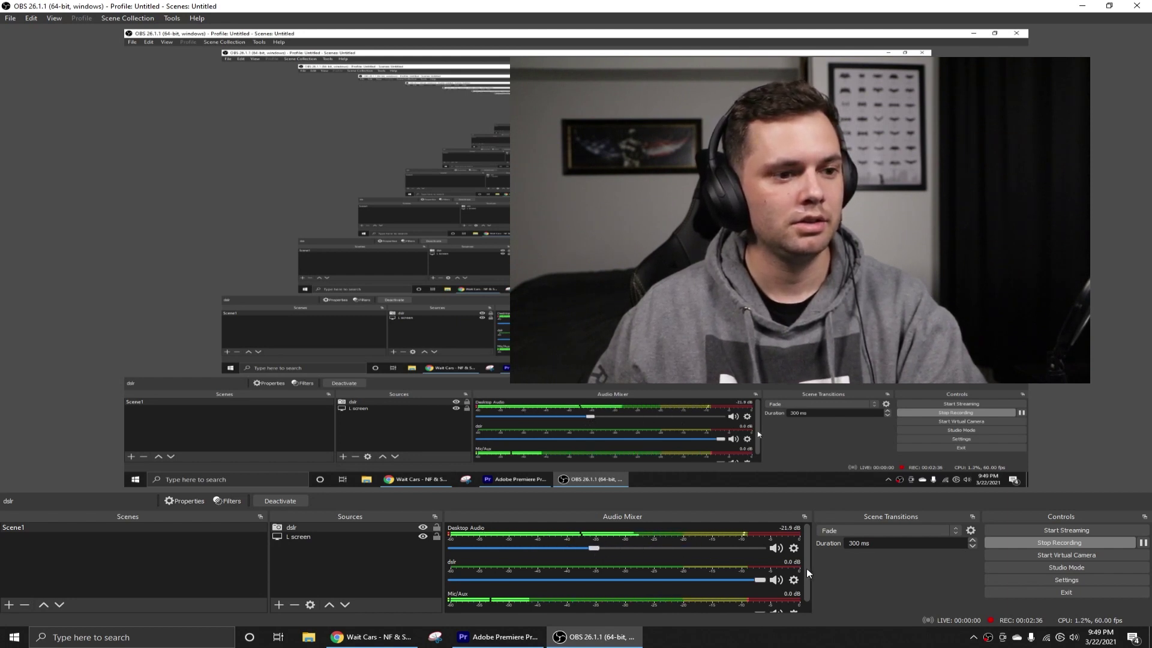
scroll(807, 568, down, 2)
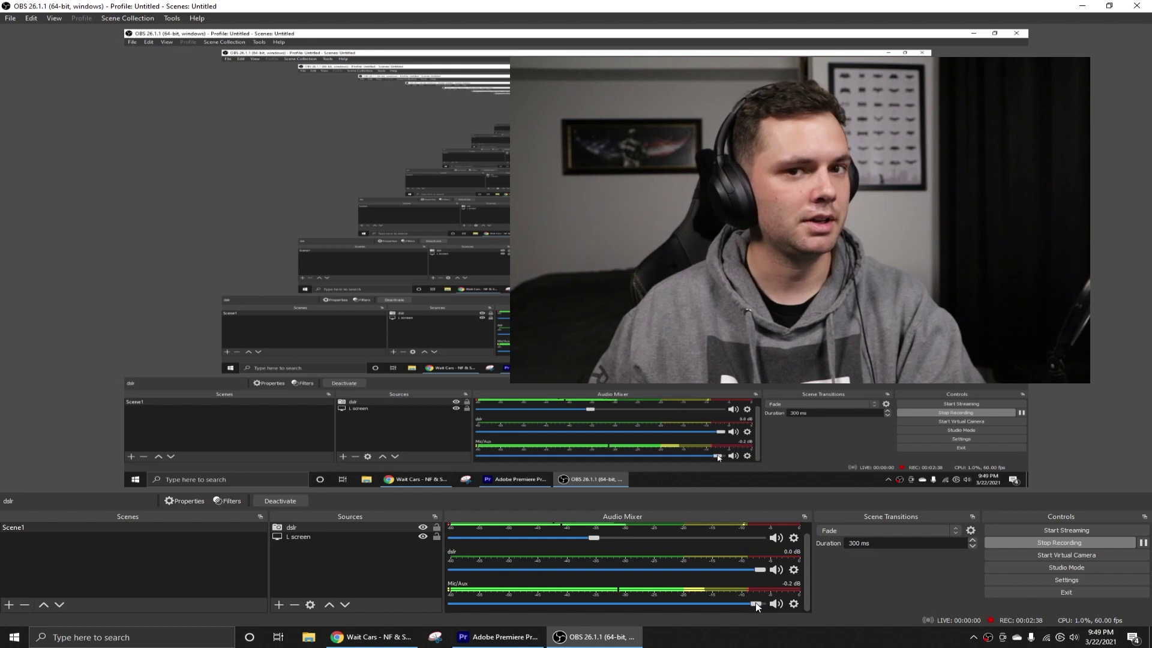
mouse_move(756, 603)
mouse_down()
mouse_move(532, 604)
mouse_move(757, 605)
mouse_up()
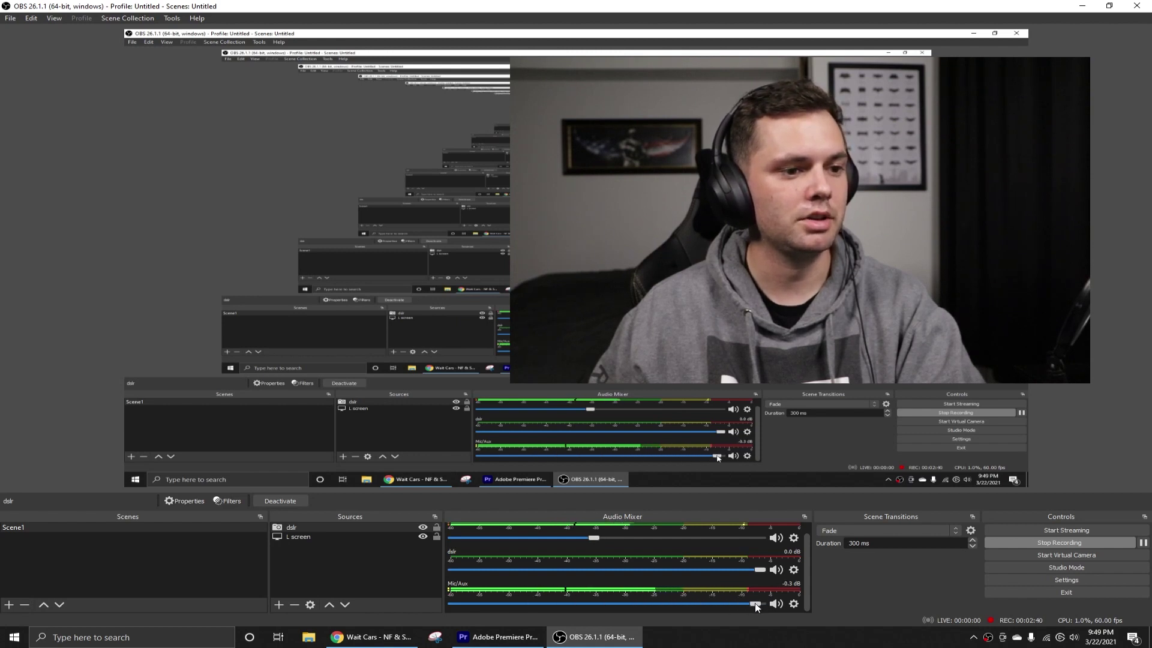
drag(521, 596, 760, 604)
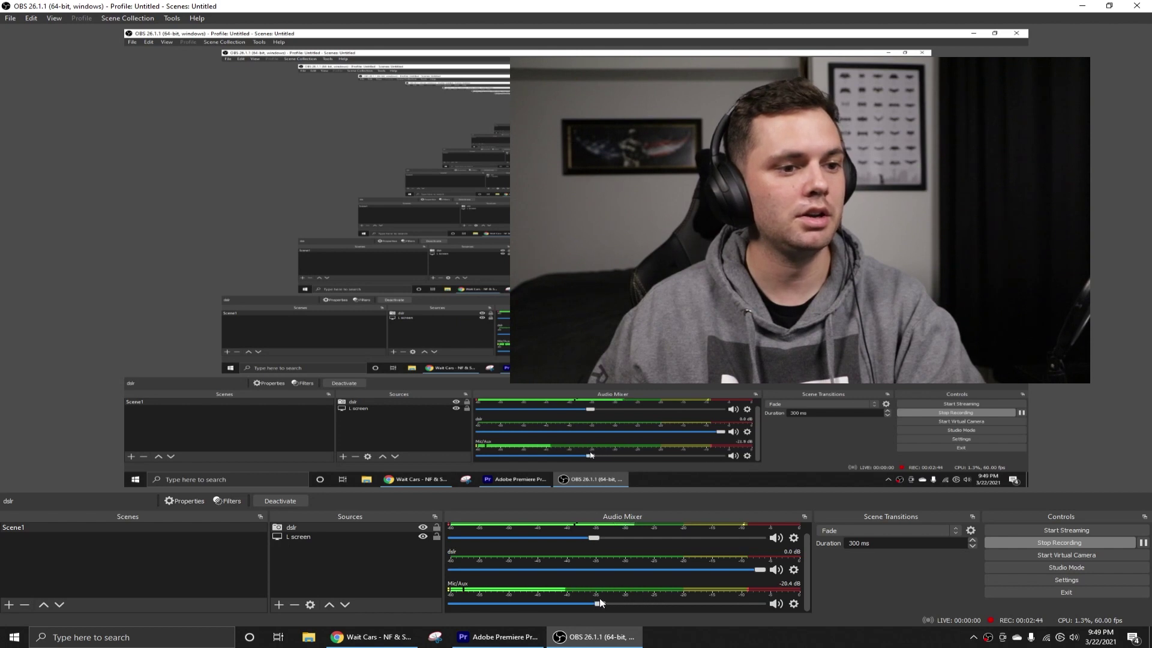
drag(600, 604, 772, 602)
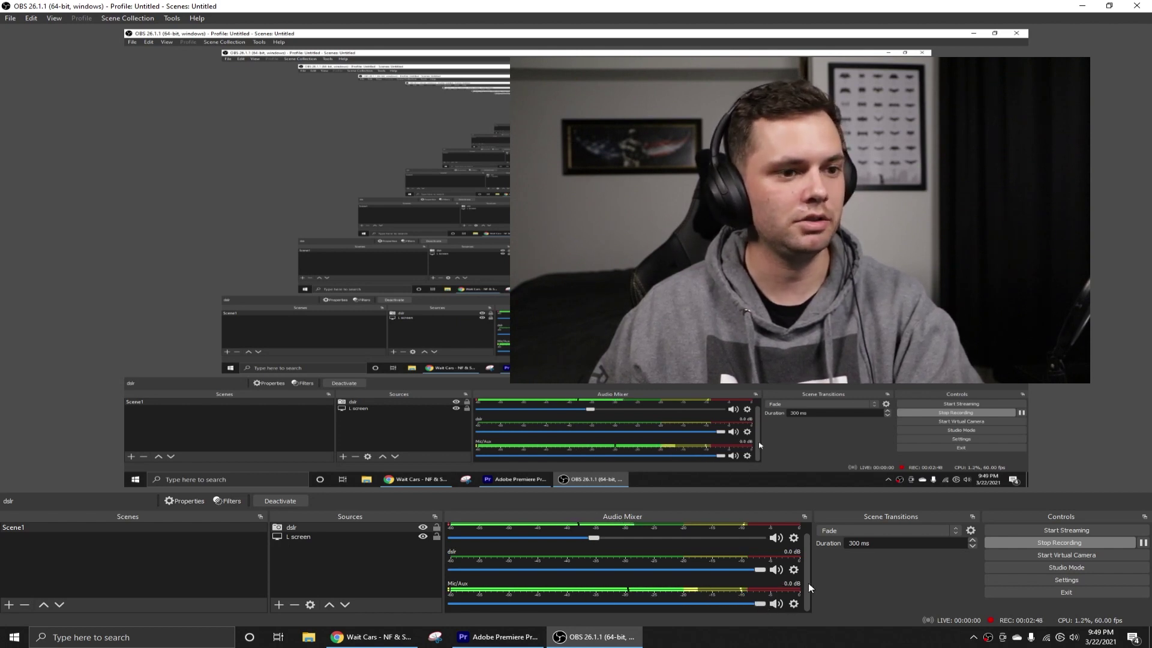
drag(808, 582, 810, 545)
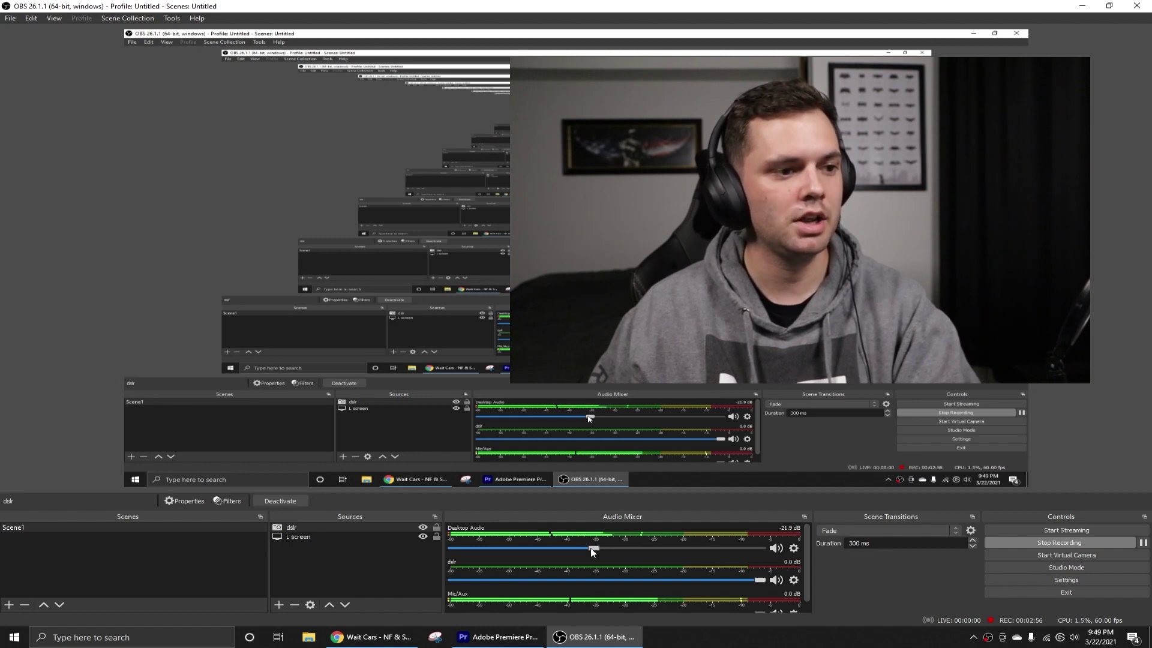
Nudge the Desktop Audio fader up slightly to -20.4 dB
mouse_move(592, 549)
mouse_down()
mouse_move(654, 551)
mouse_move(567, 549)
mouse_move(602, 551)
mouse_up()
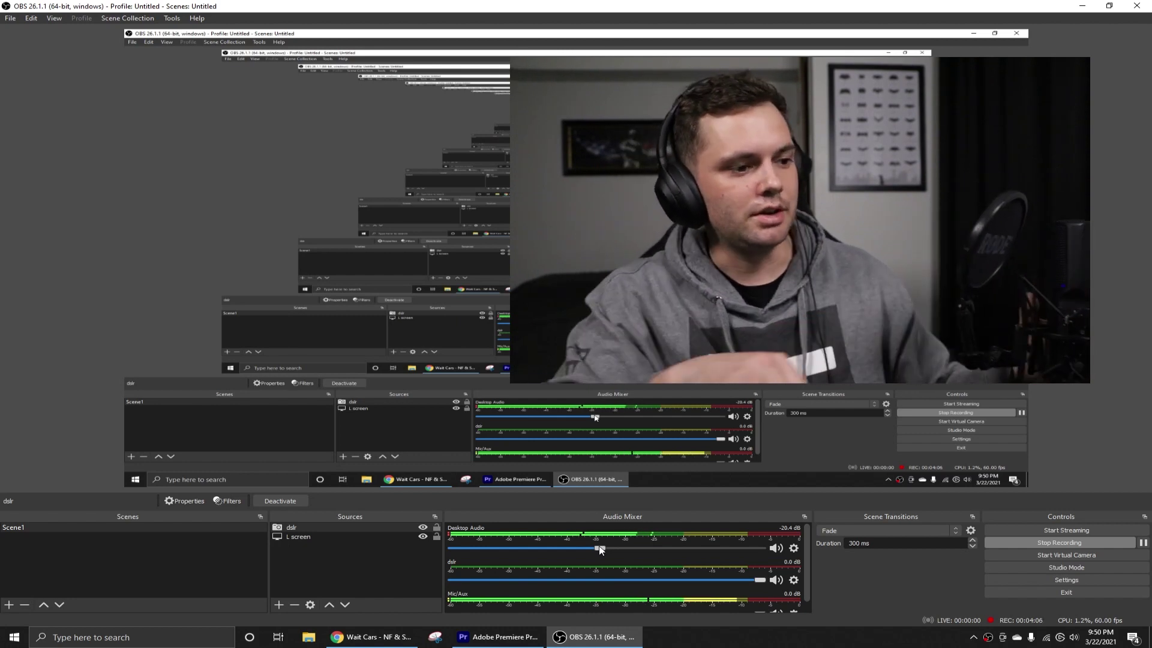
click(360, 637)
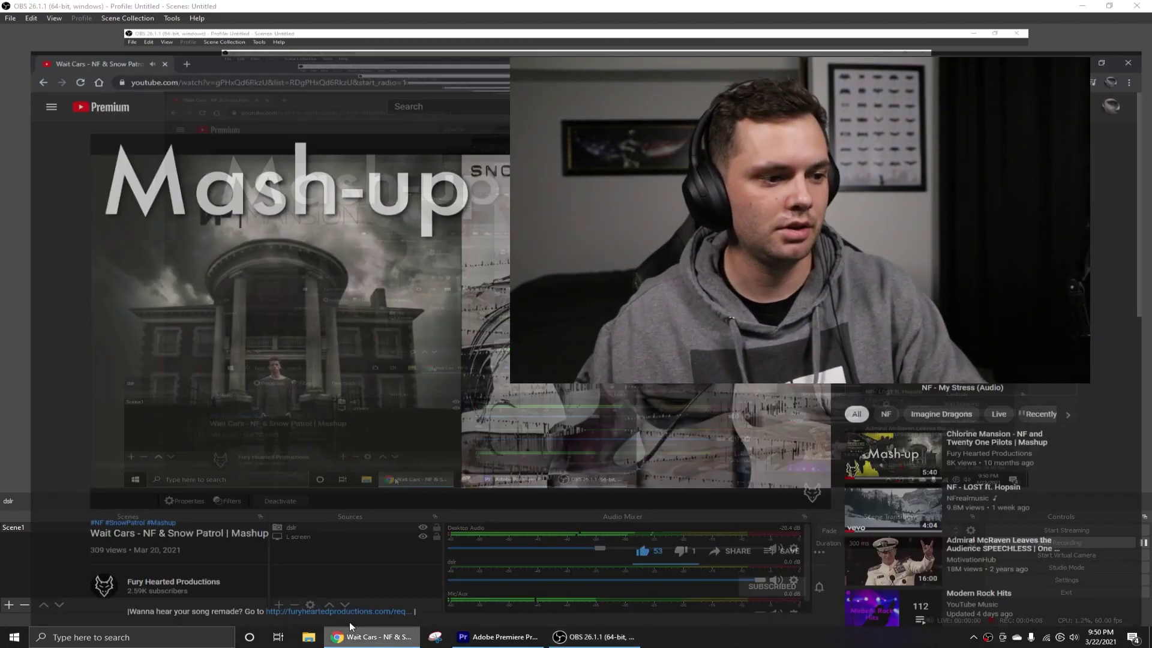
mouse_move(387, 639)
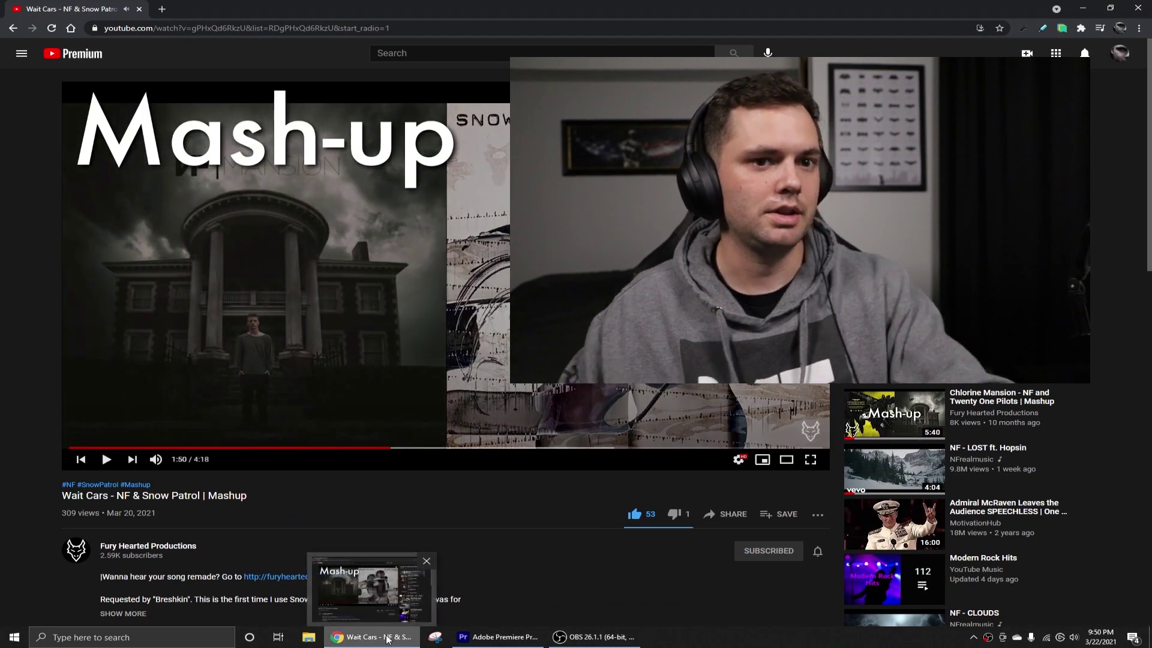
click(387, 639)
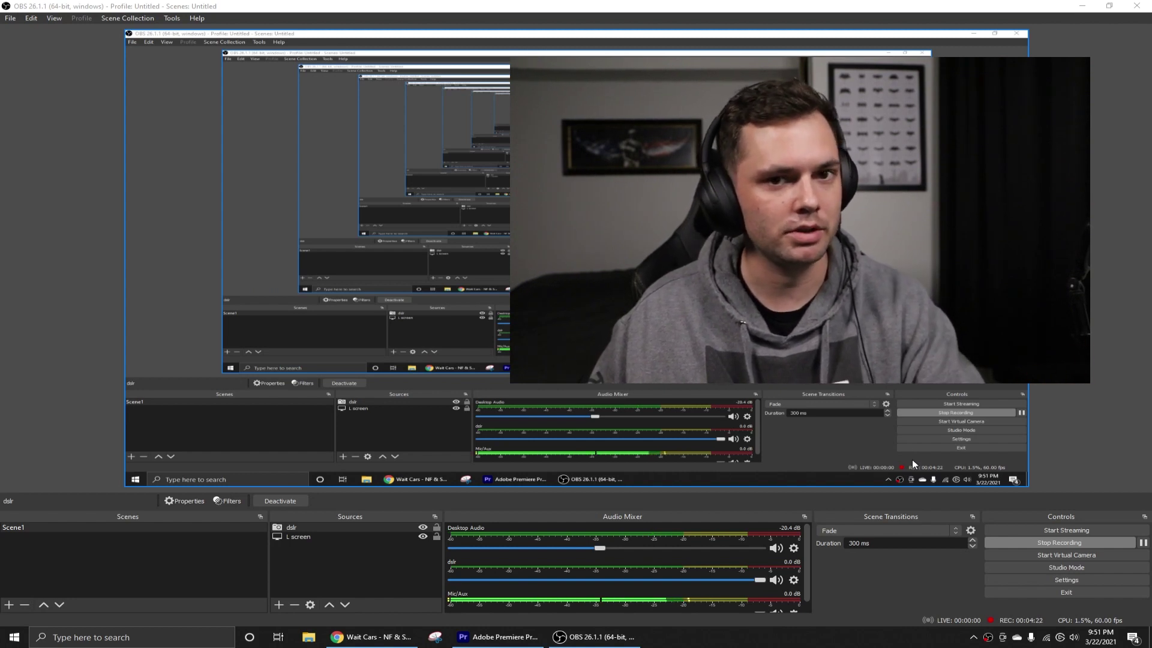
click(1013, 539)
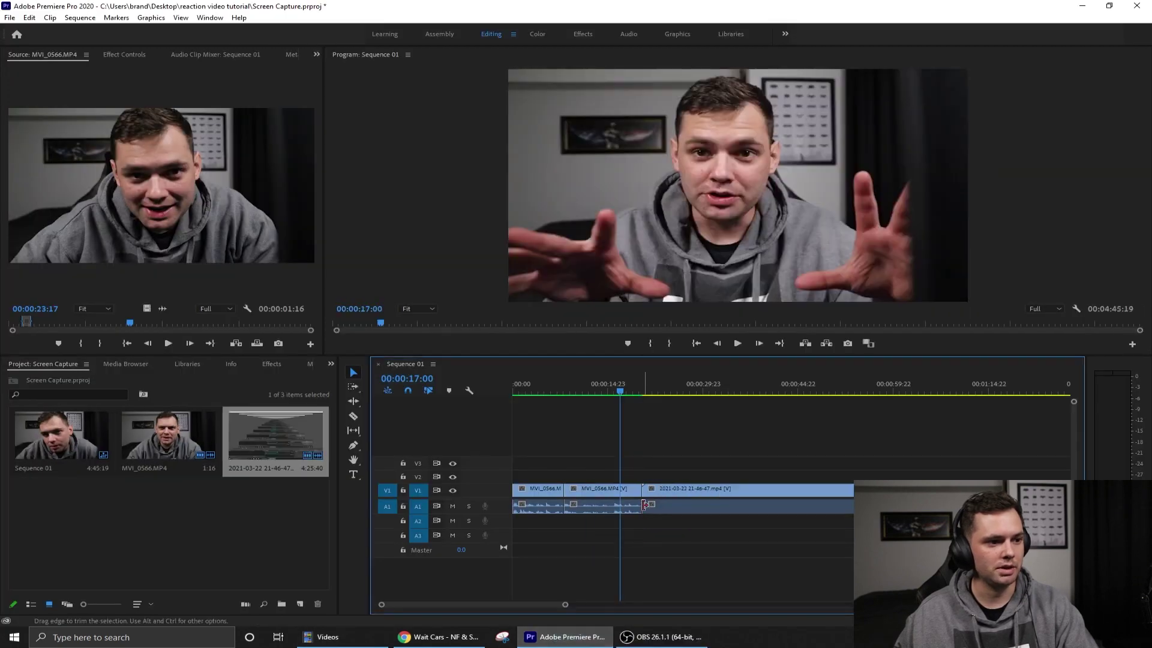
Move the Premiere Pro playhead to about 20 seconds and play Sequence 01
click(639, 391)
key(space)
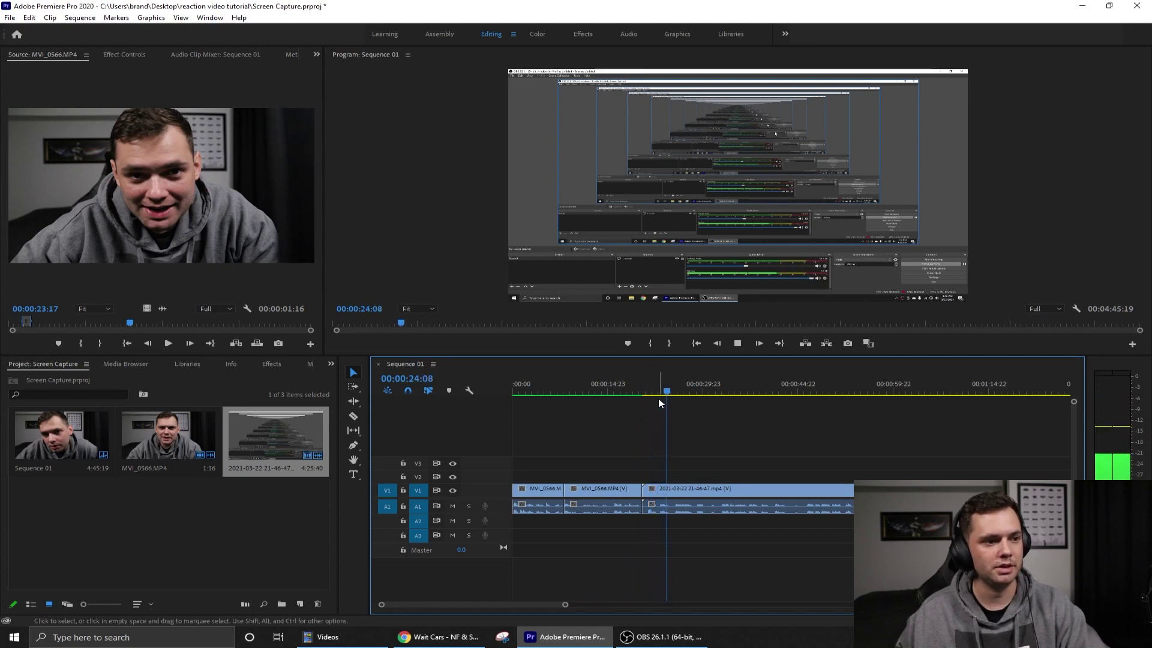
Stop playback and scrub through 1:55 and 2:11, stopping playback near 2:14
key(space)
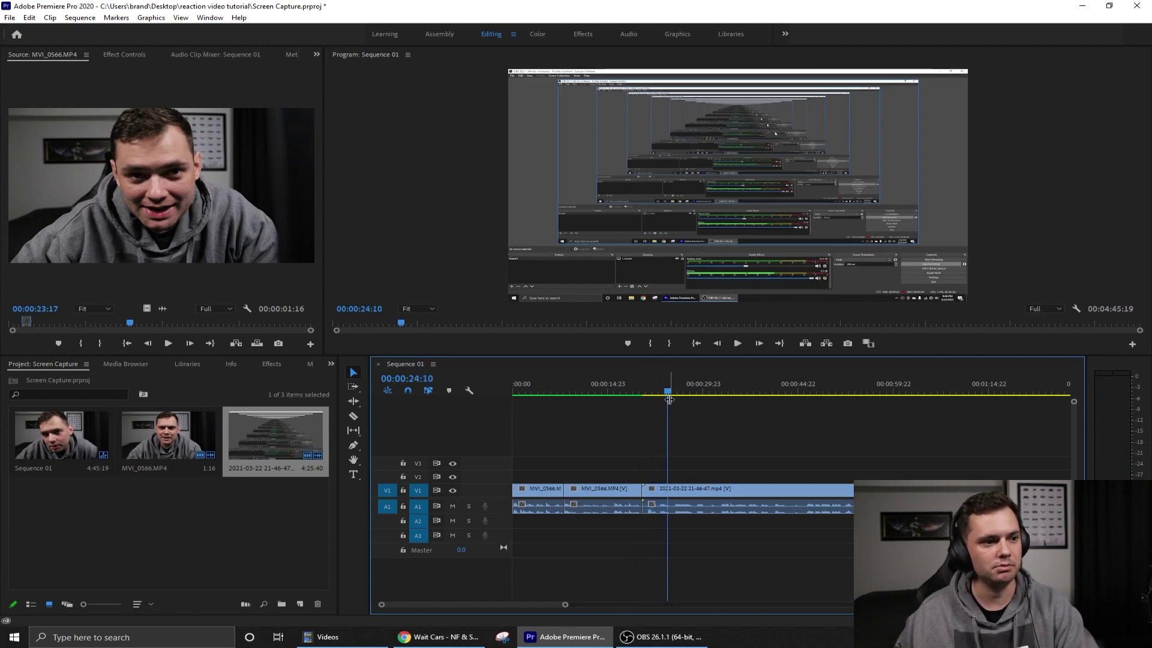
drag(663, 404, 871, 391)
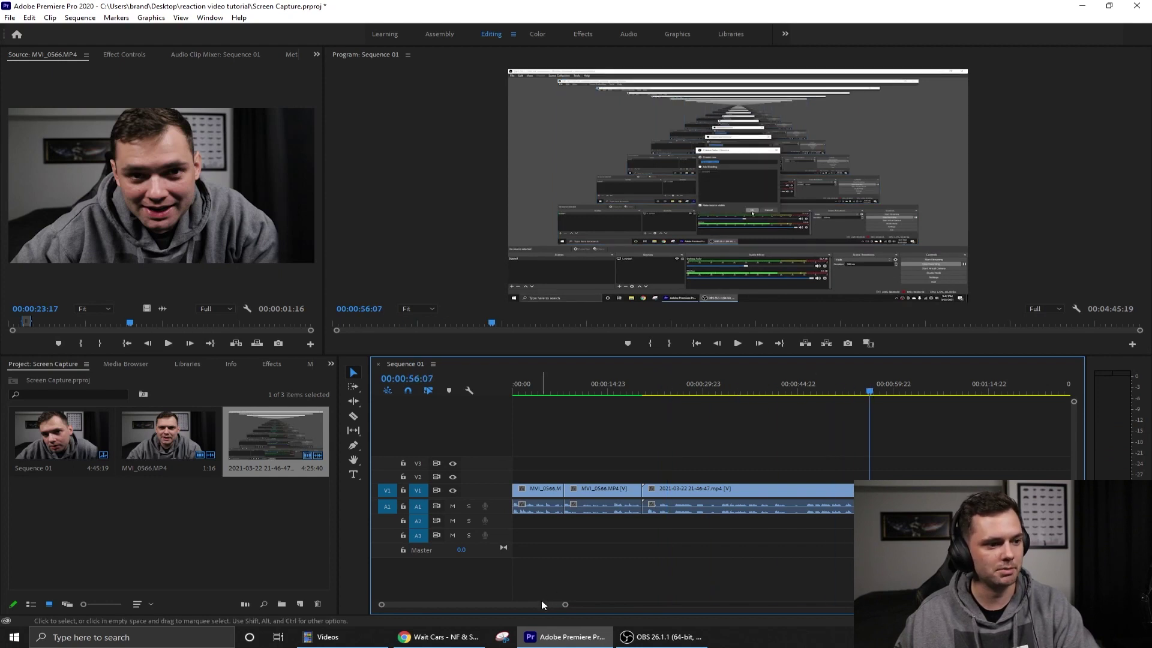
drag(543, 605, 586, 605)
click(763, 389)
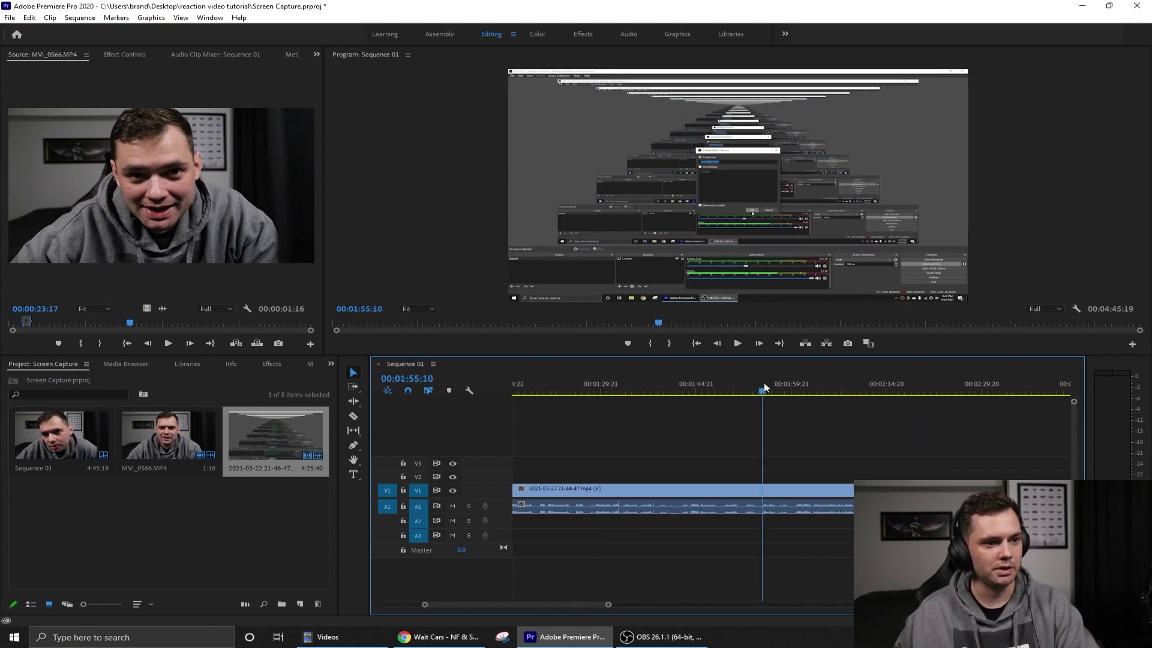
click(863, 389)
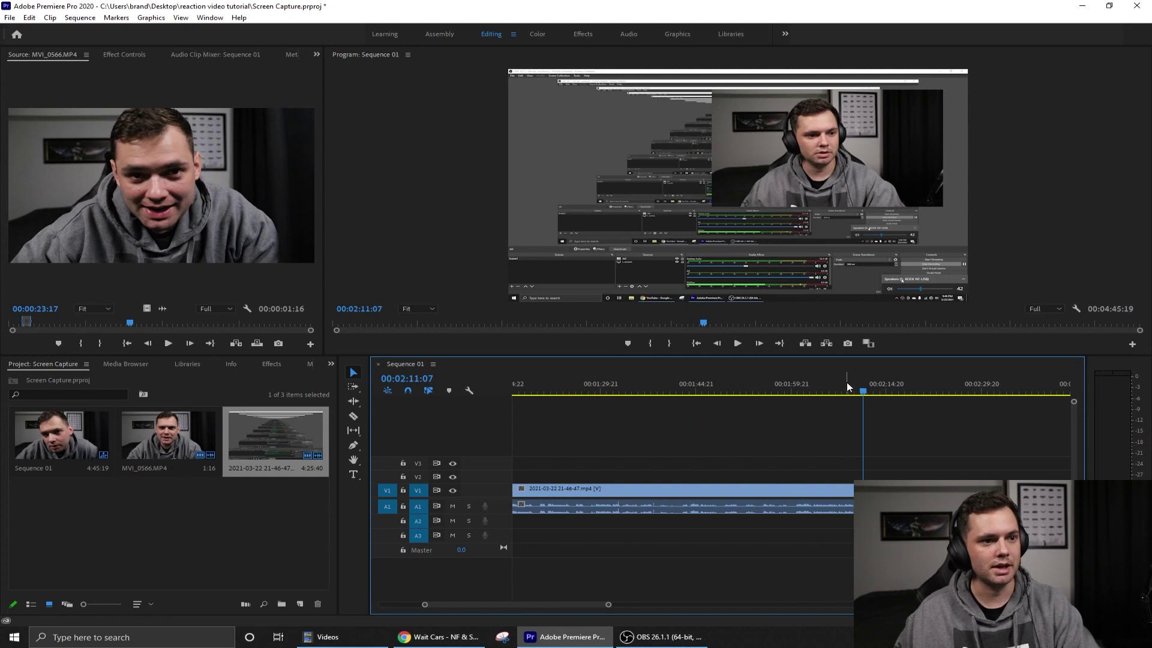
key(space)
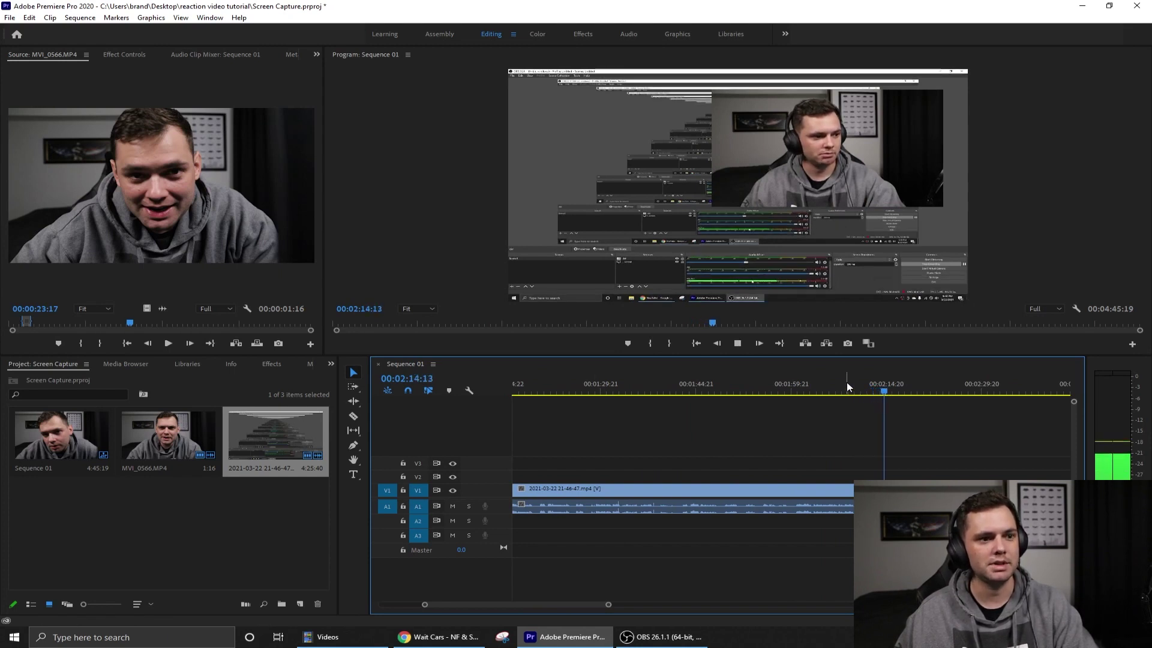
key(space)
Razor-cut the recording near 2:14, trim about three seconds off the cut edge, and bring YouTube forward
click(354, 414)
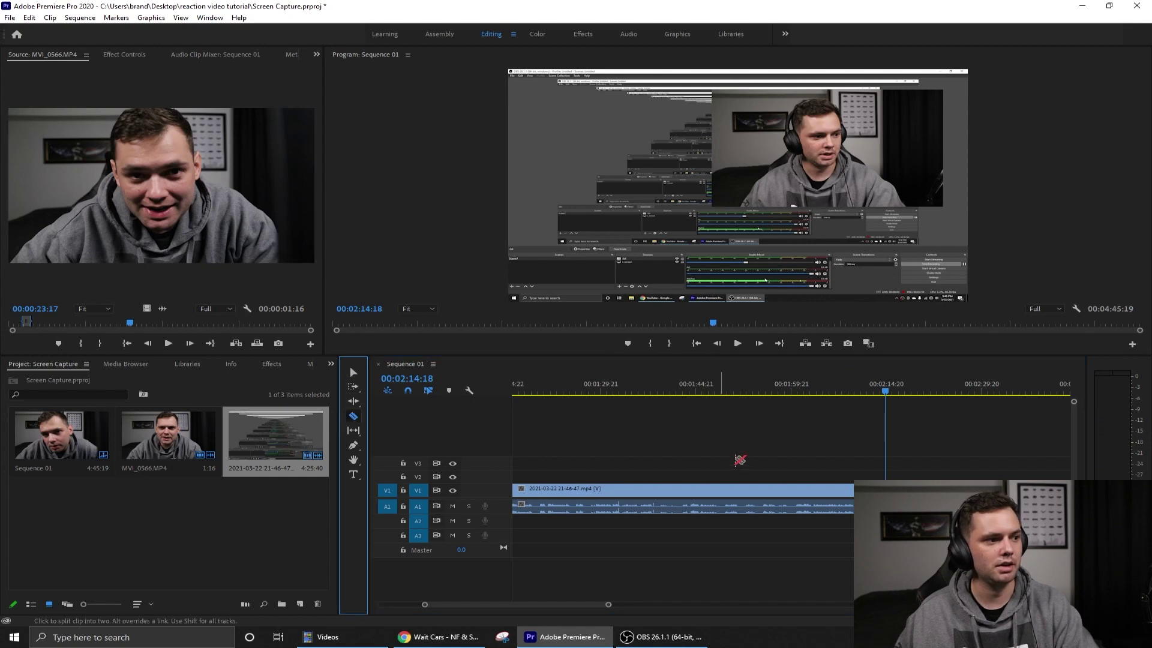
click(796, 489)
click(353, 373)
drag(890, 490, 913, 490)
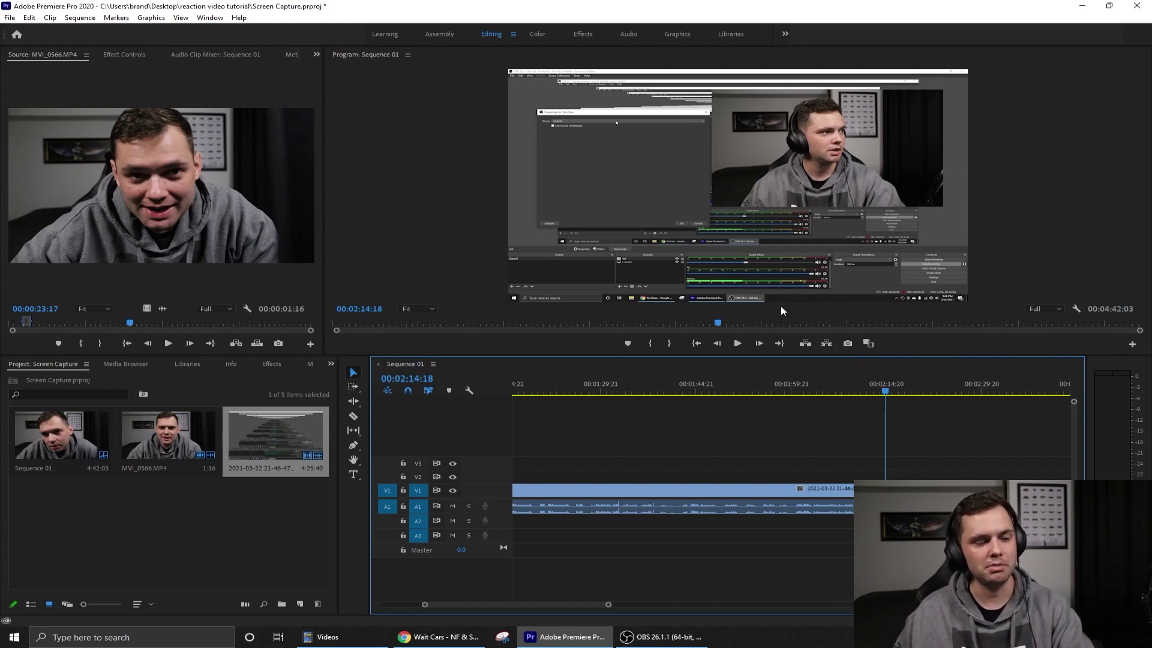
click(480, 635)
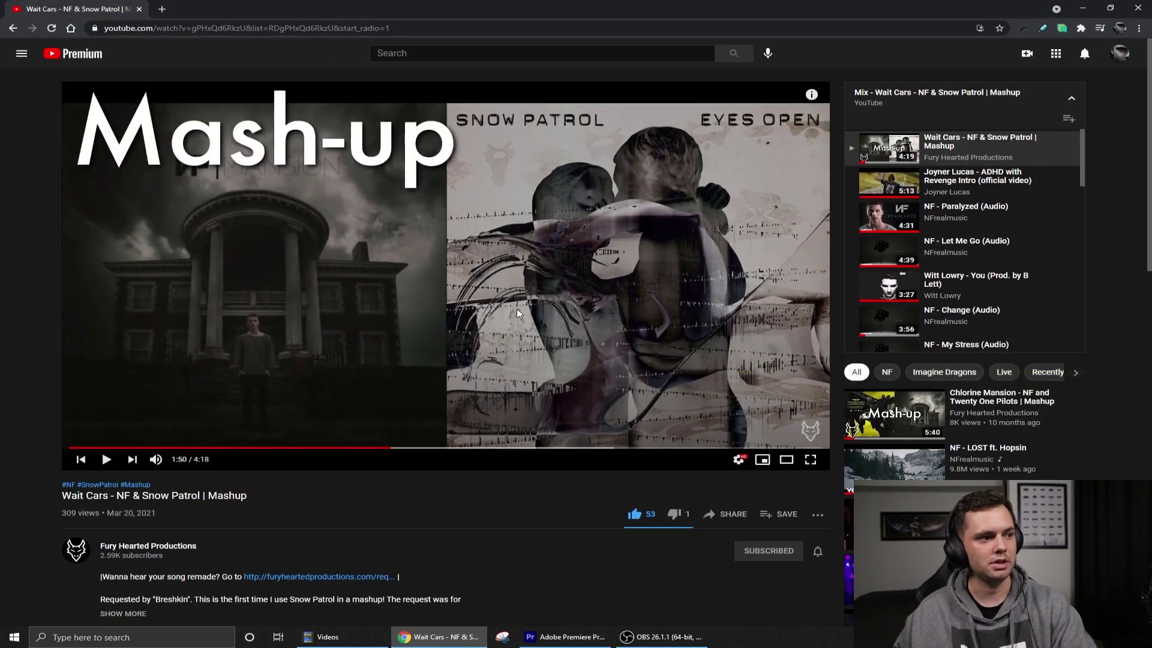
click(468, 303)
click(468, 302)
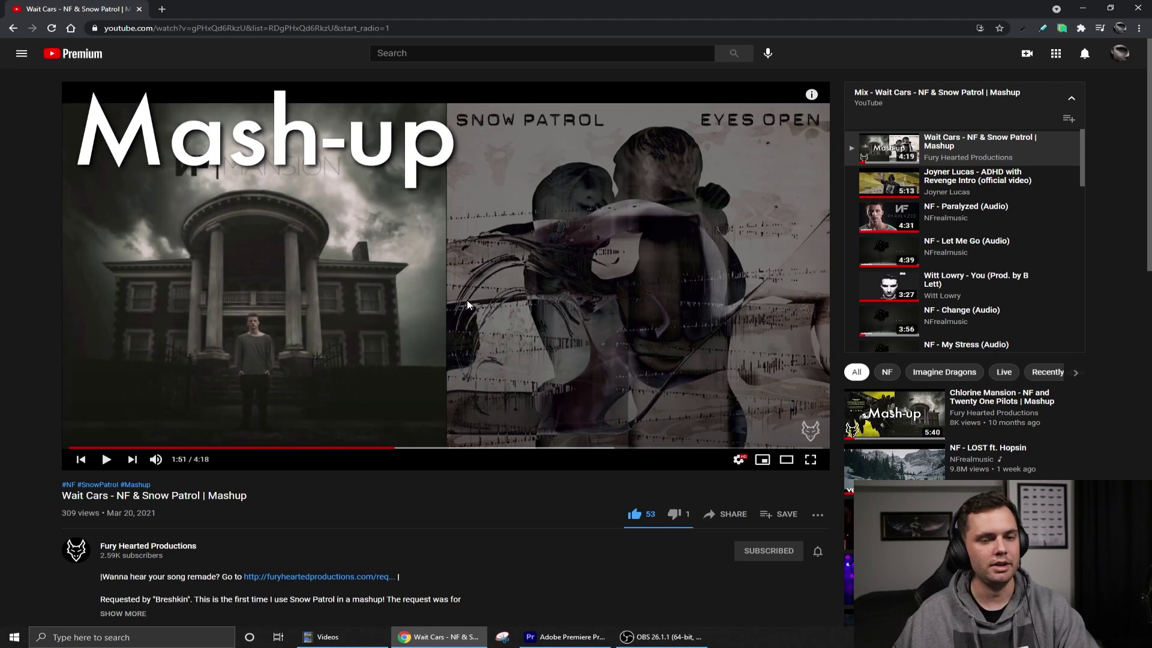
click(467, 305)
click(469, 304)
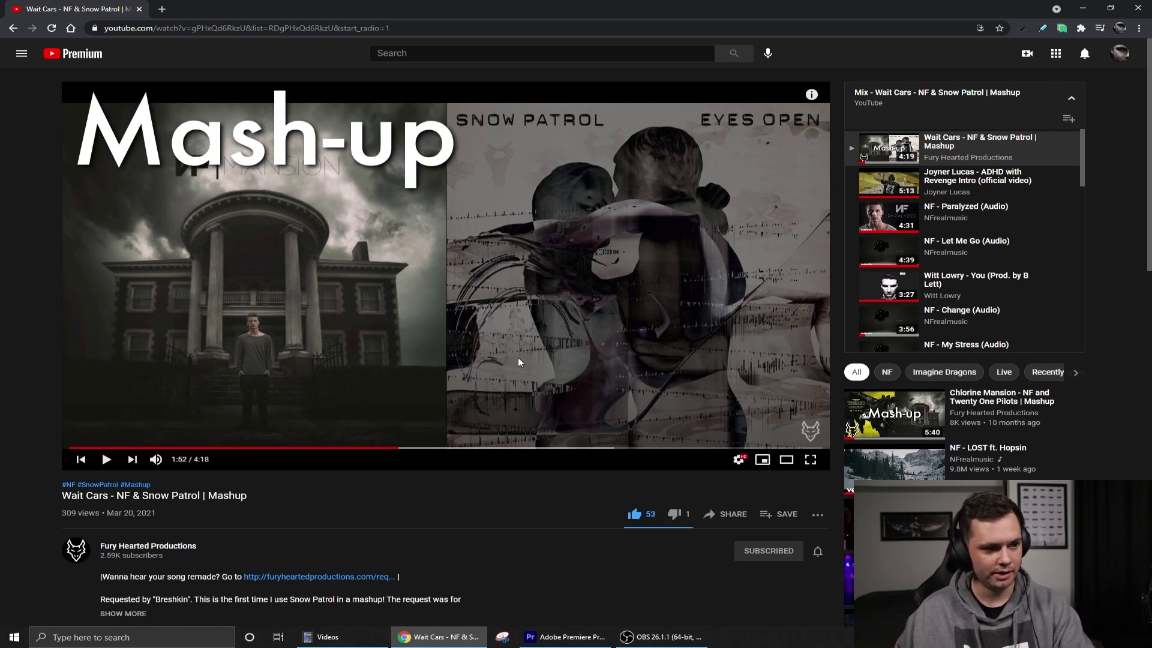
click(564, 637)
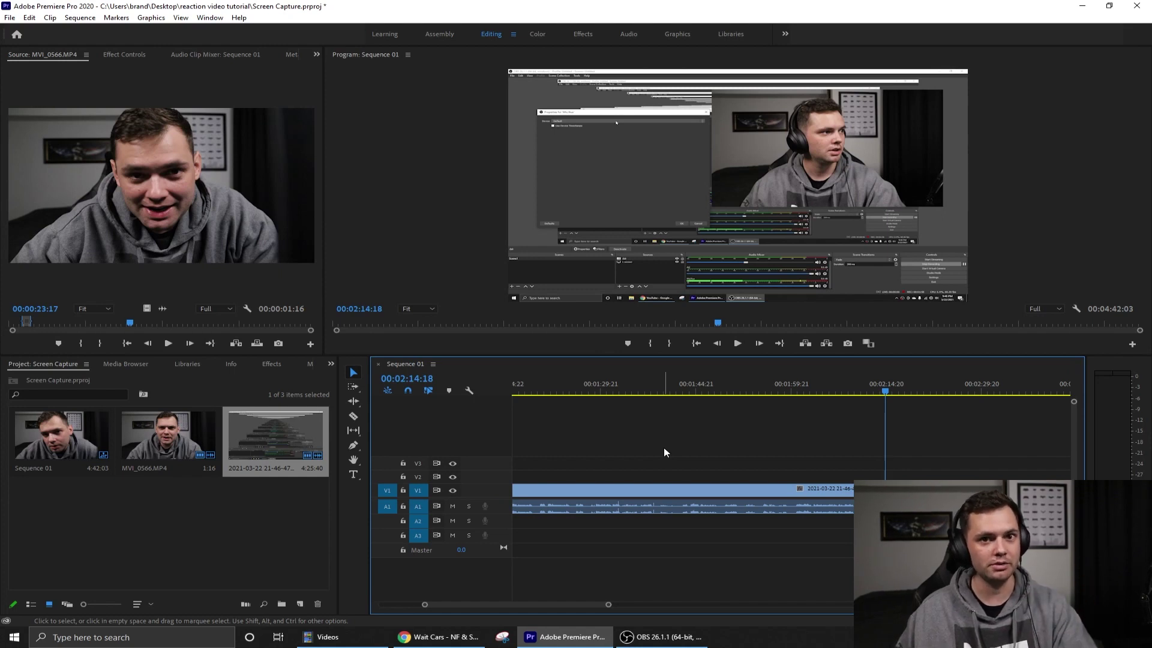
click(439, 638)
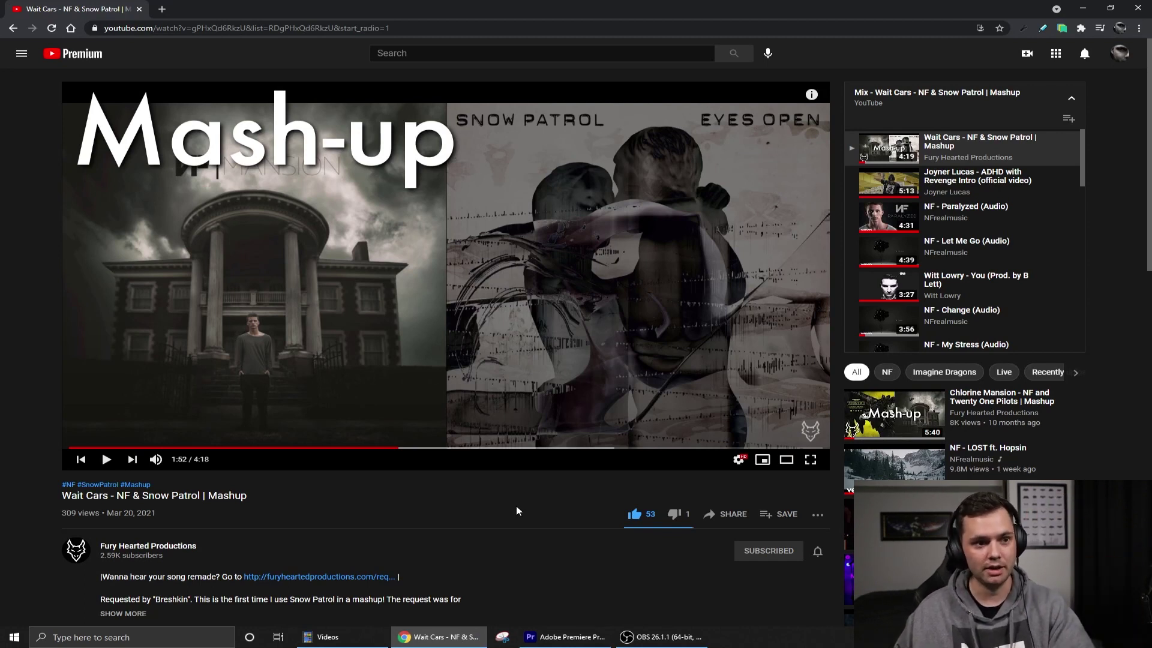
click(564, 638)
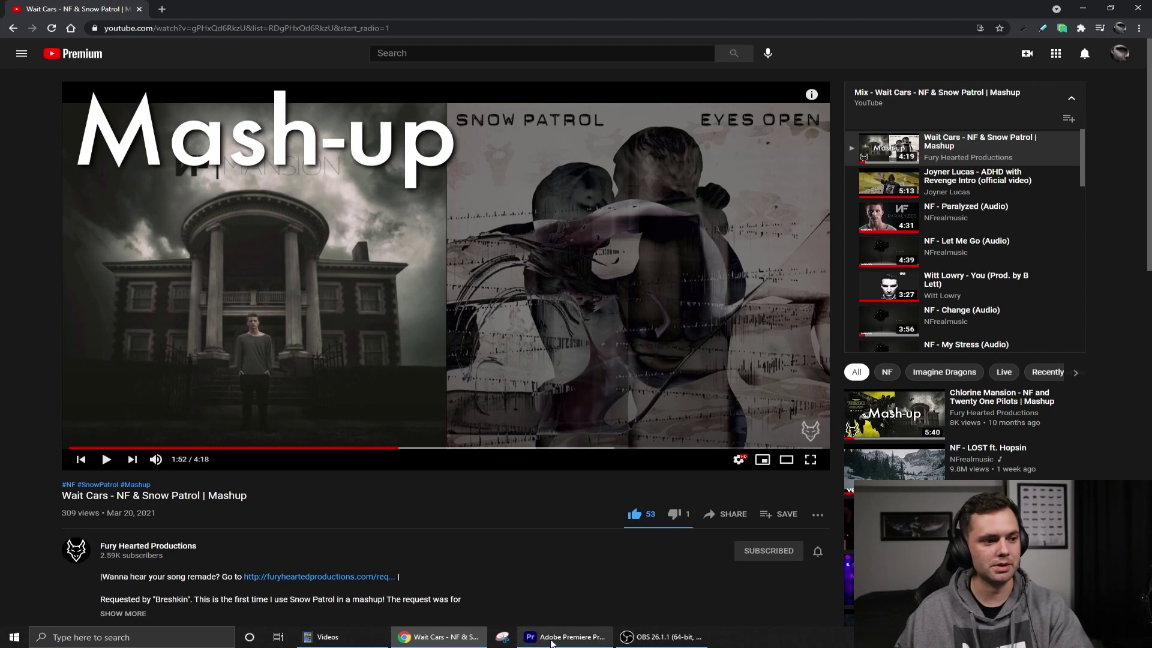